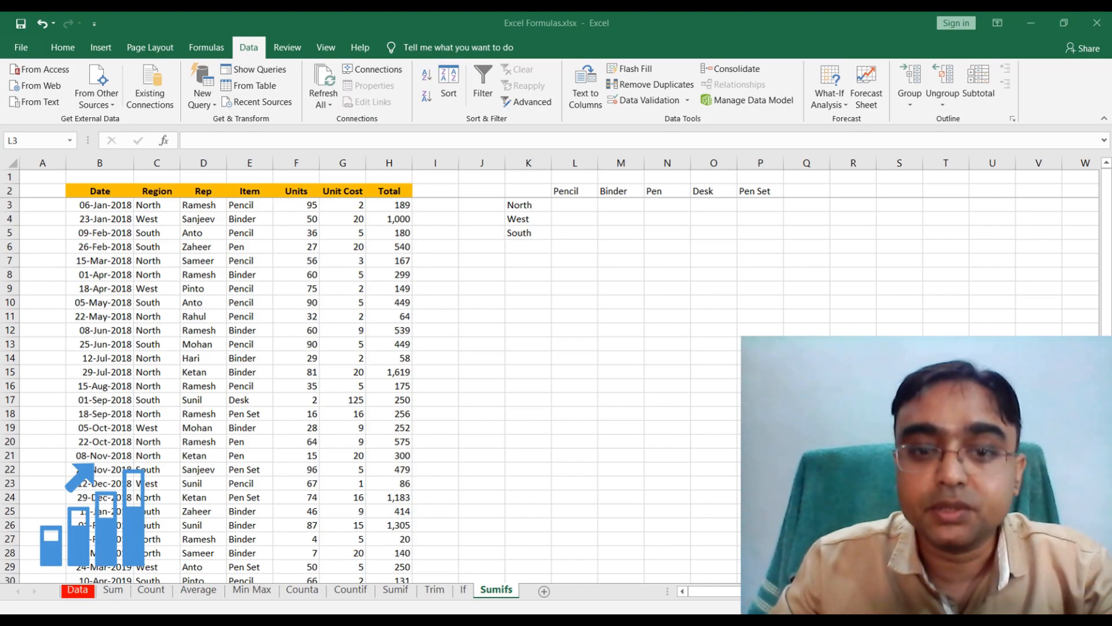
Examine the Region column, the region labels in K3:K5 and the item headings in L2:P2
left_click(537, 210)
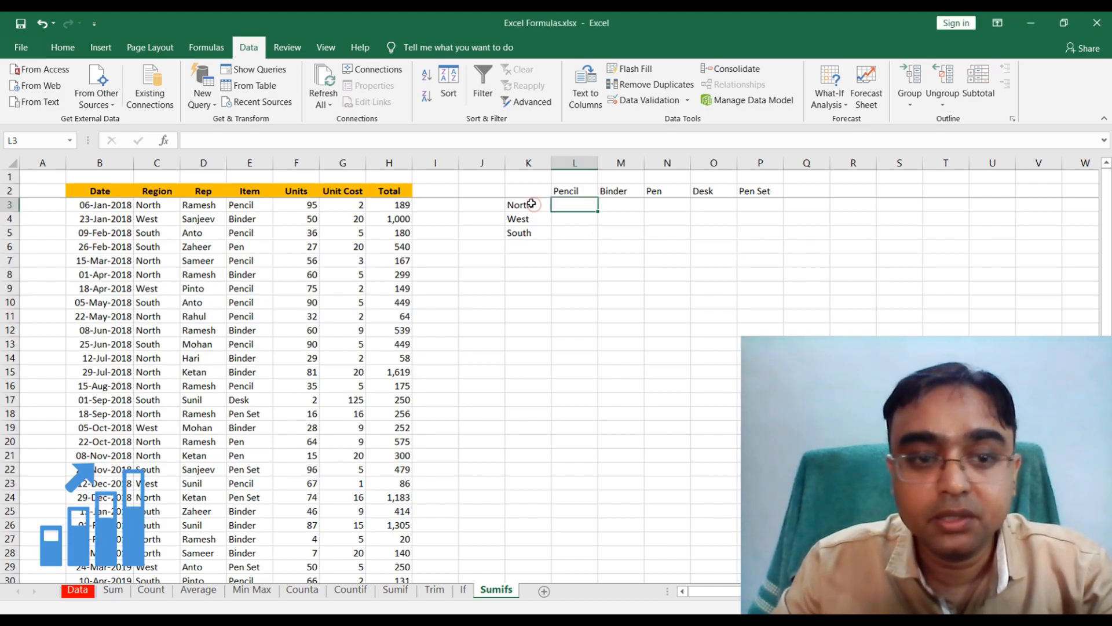
left_click(162, 162)
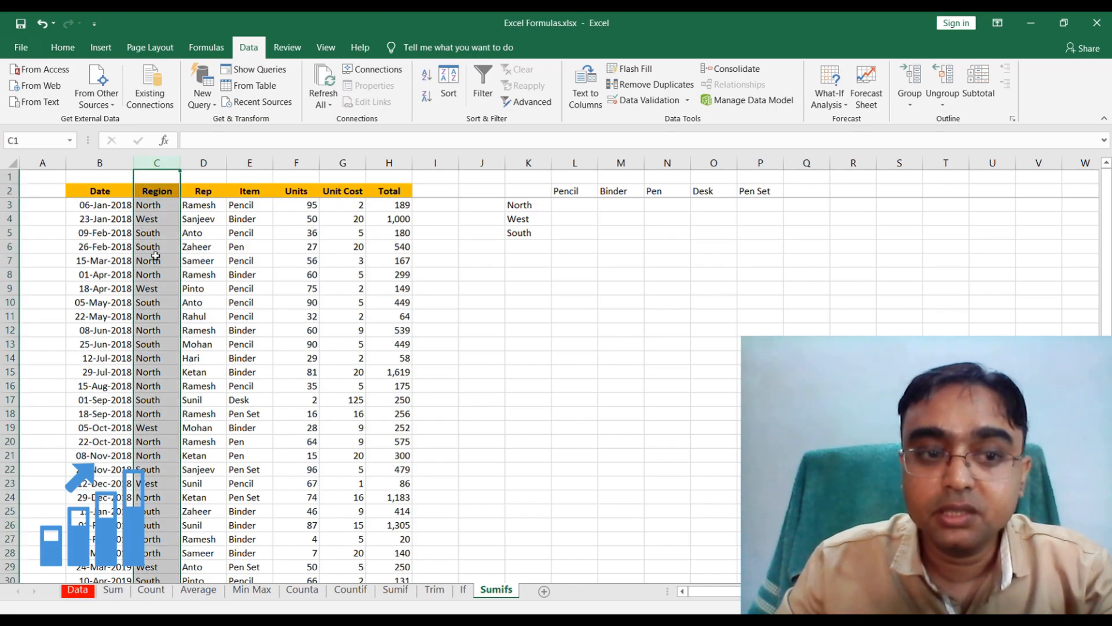
left_click(525, 218)
left_click(525, 230)
left_click(533, 207)
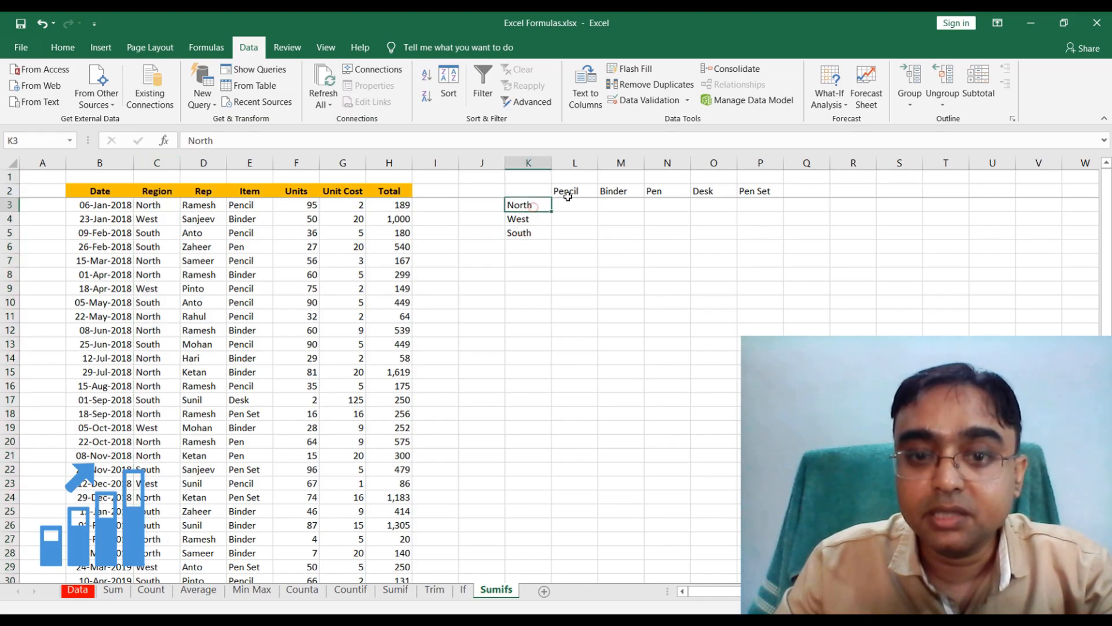
left_click(572, 193)
left_click(616, 191)
left_click(670, 192)
left_click(716, 192)
left_click(736, 193)
left_click_drag(566, 191, 747, 190)
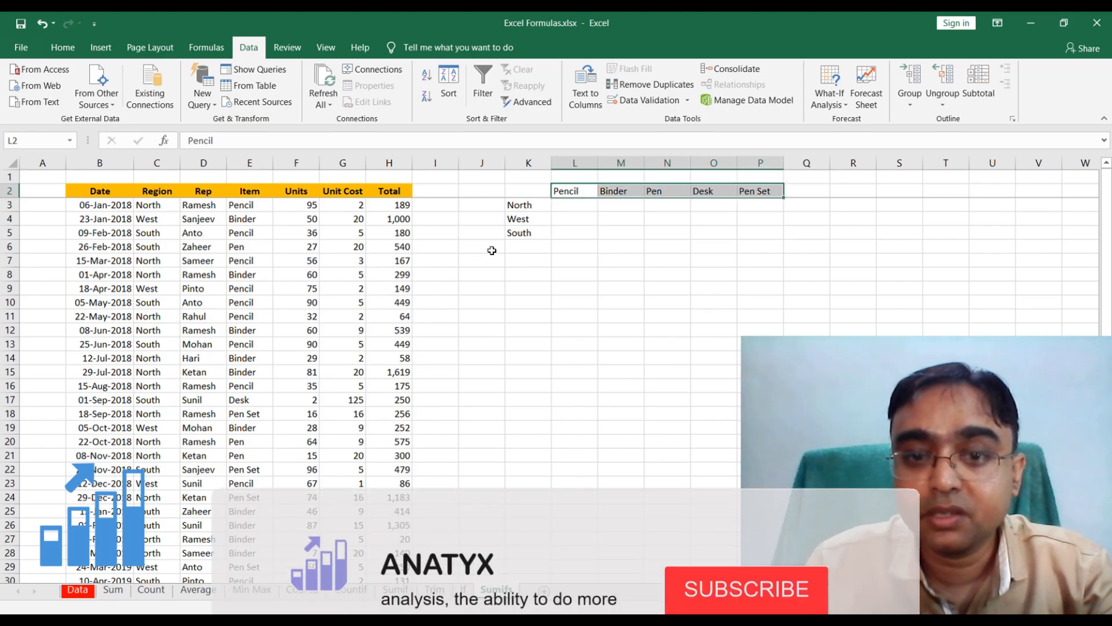
Start a SUMIFS formula in L3 with the Total column H:H as the sum range
left_click(575, 205)
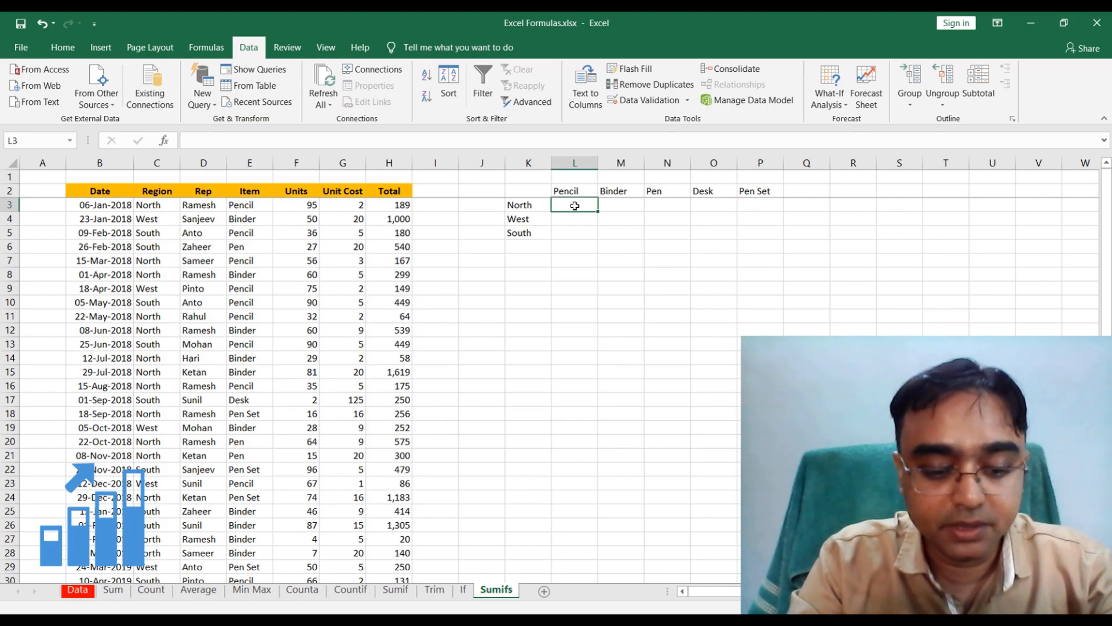
type("=sumif")
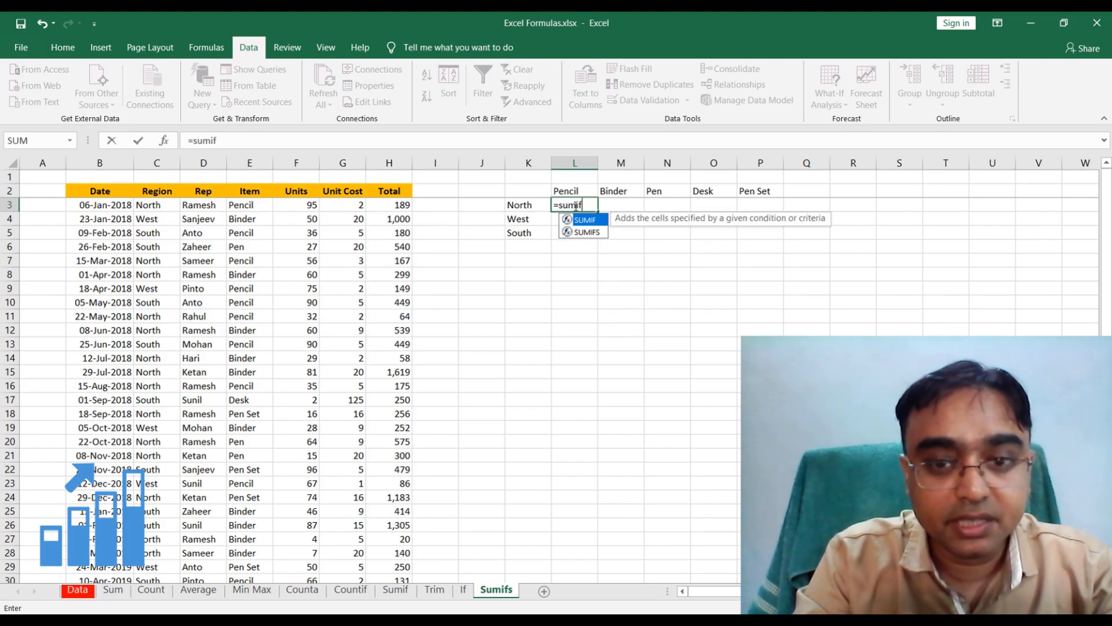
type("s(")
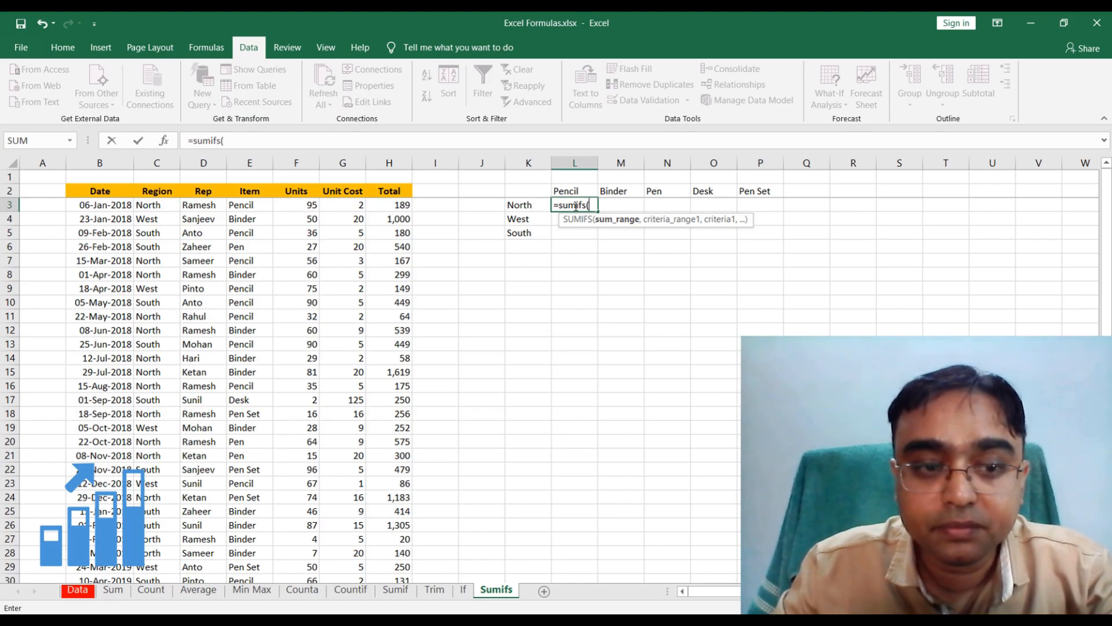
left_click(391, 160)
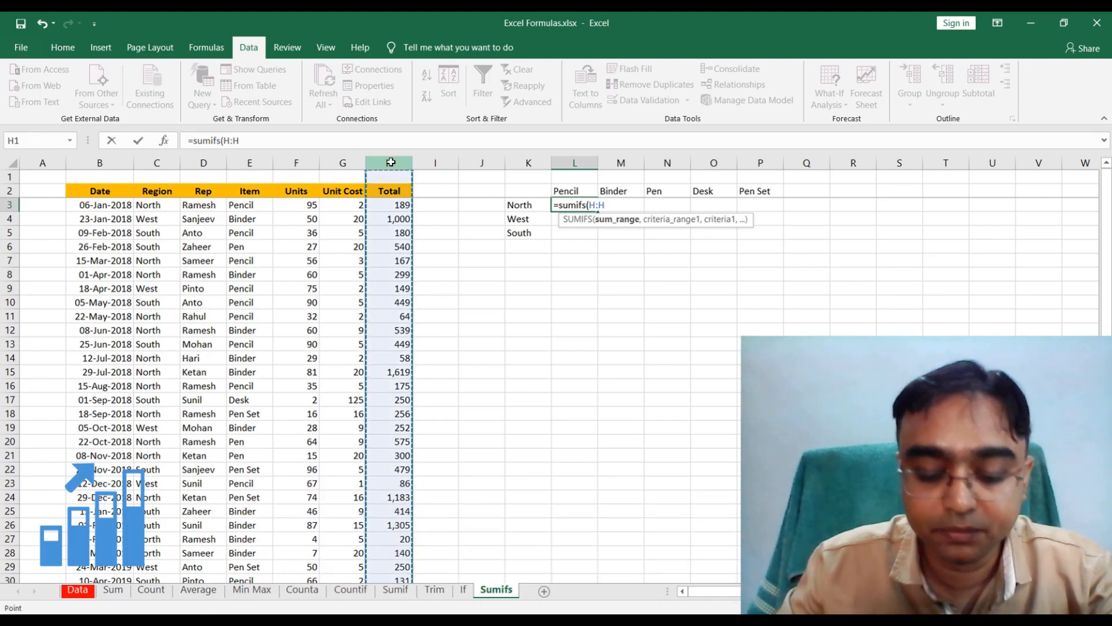
type(",")
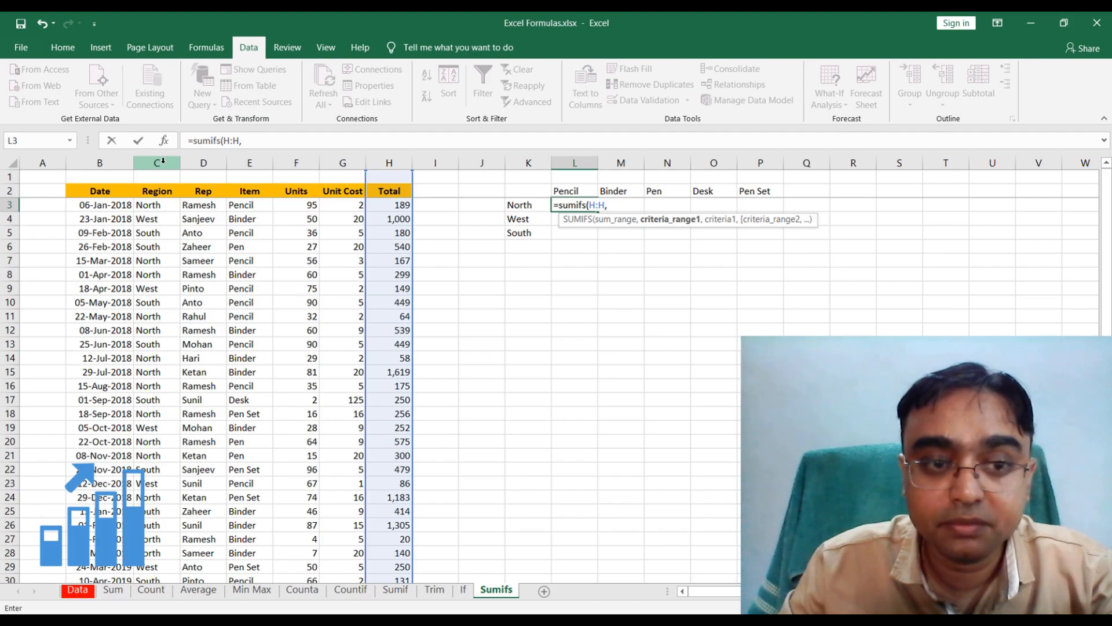
Add the Region column C:C as the first criteria range, with K3 as its criterion
left_click(162, 162)
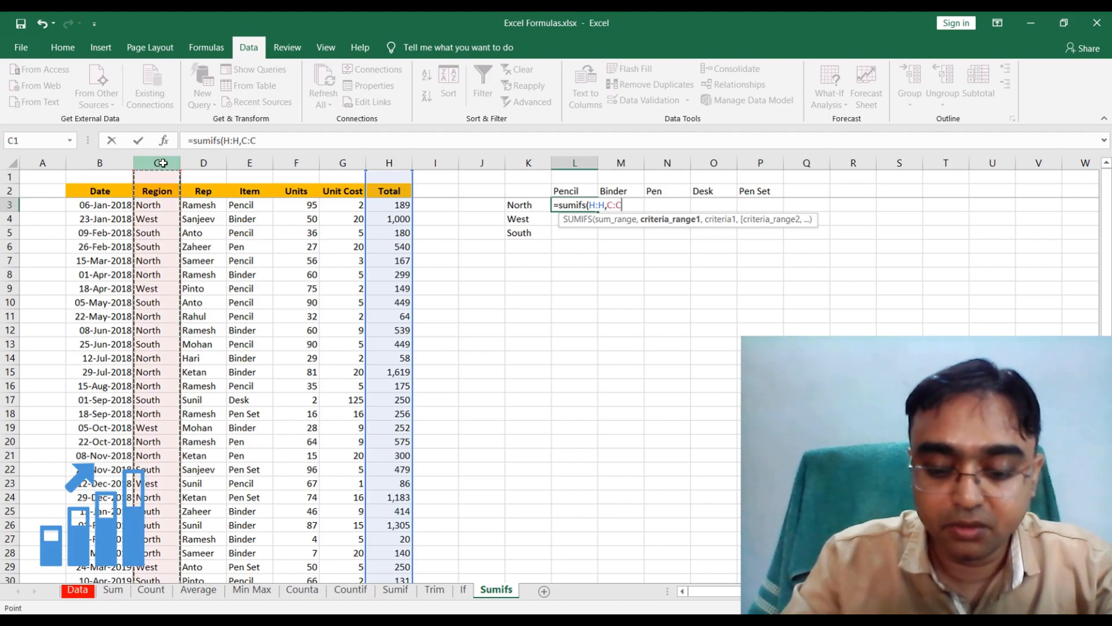
type(",")
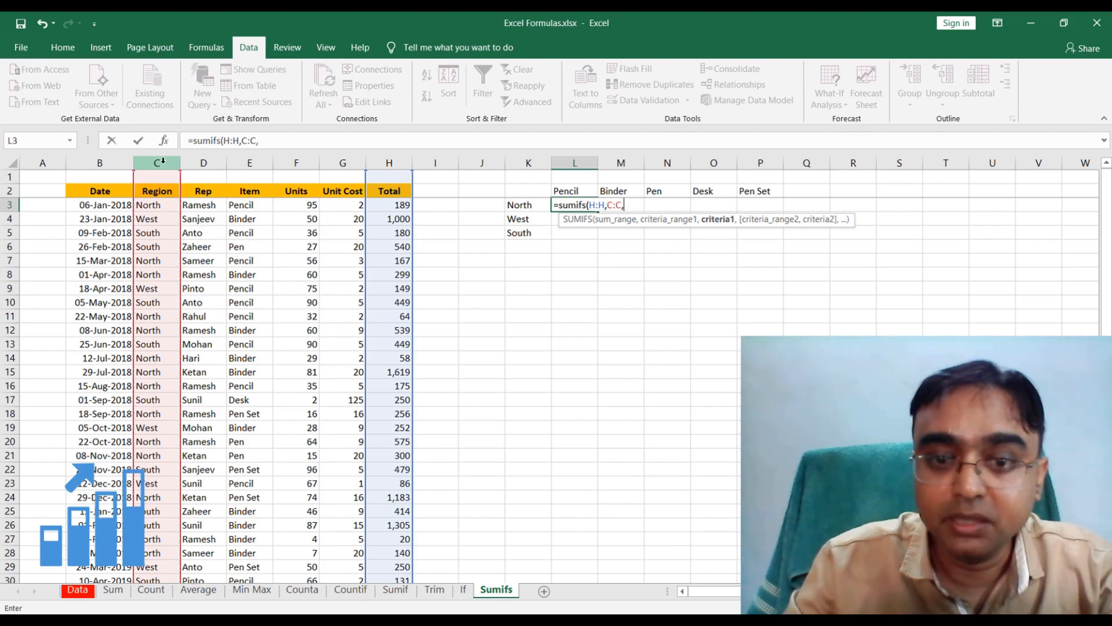
left_click(531, 206)
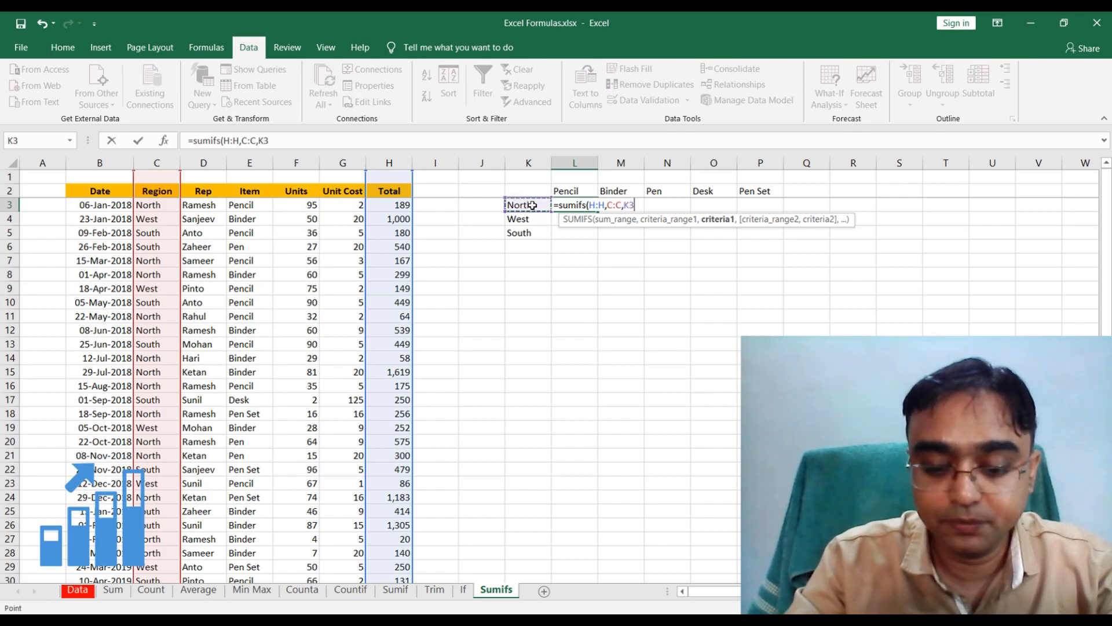
type(",")
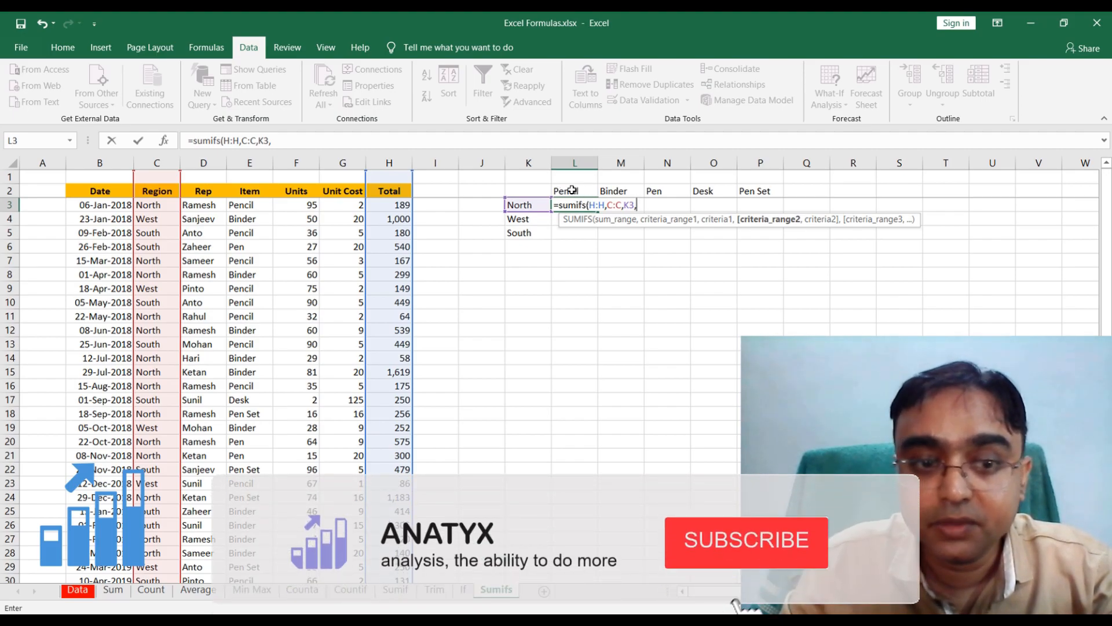
Add the Item column E:E with criterion L2 as the second condition and complete the L3 formula
left_click(255, 162)
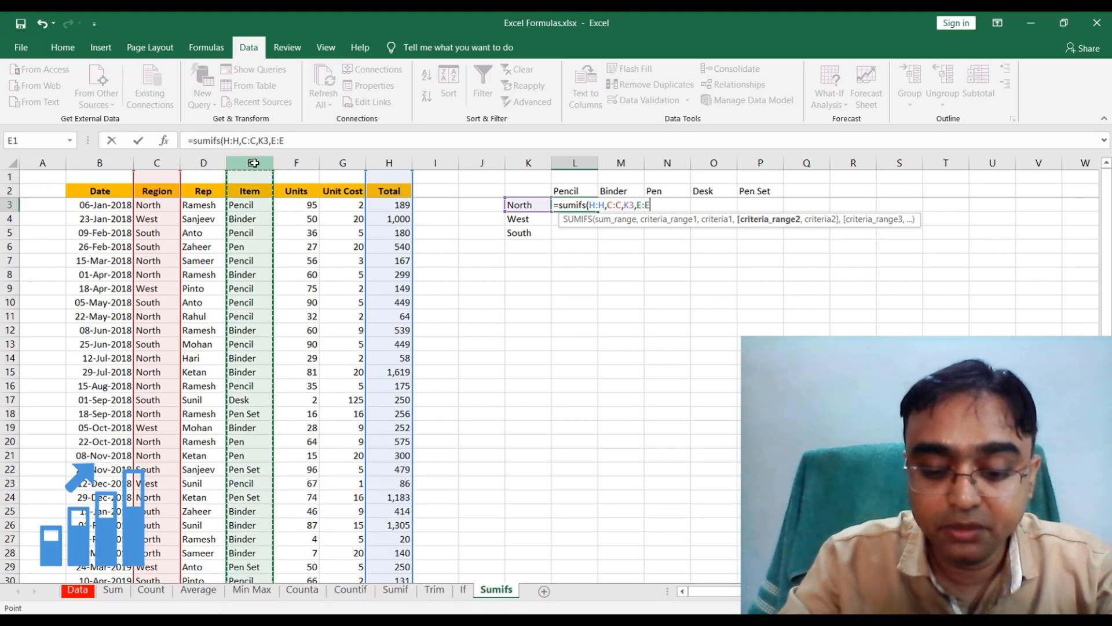
type(",")
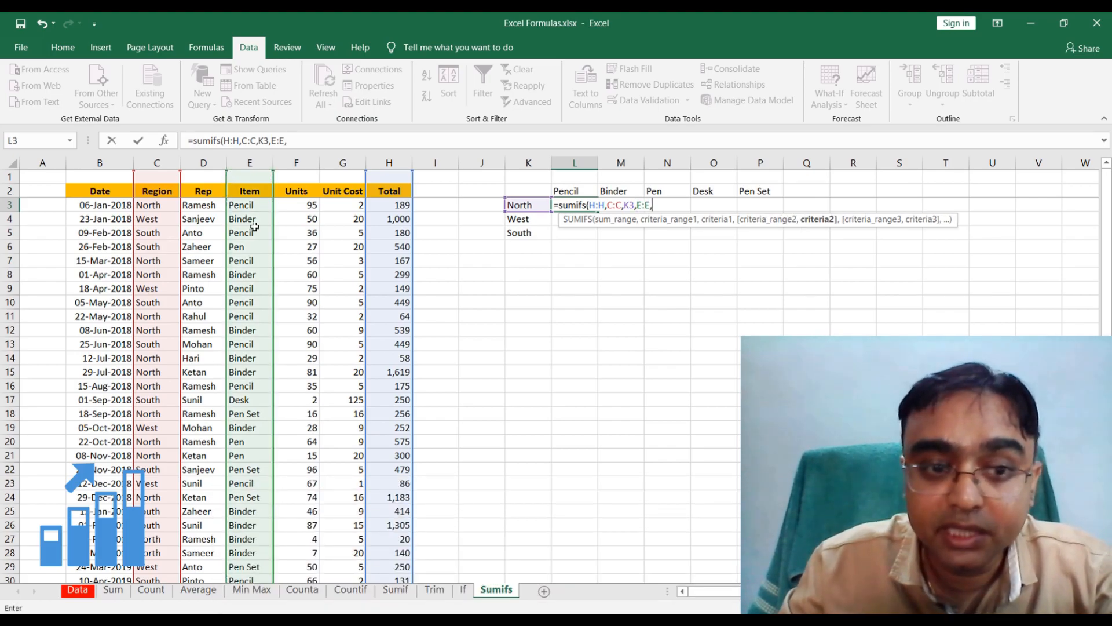
left_click(573, 192)
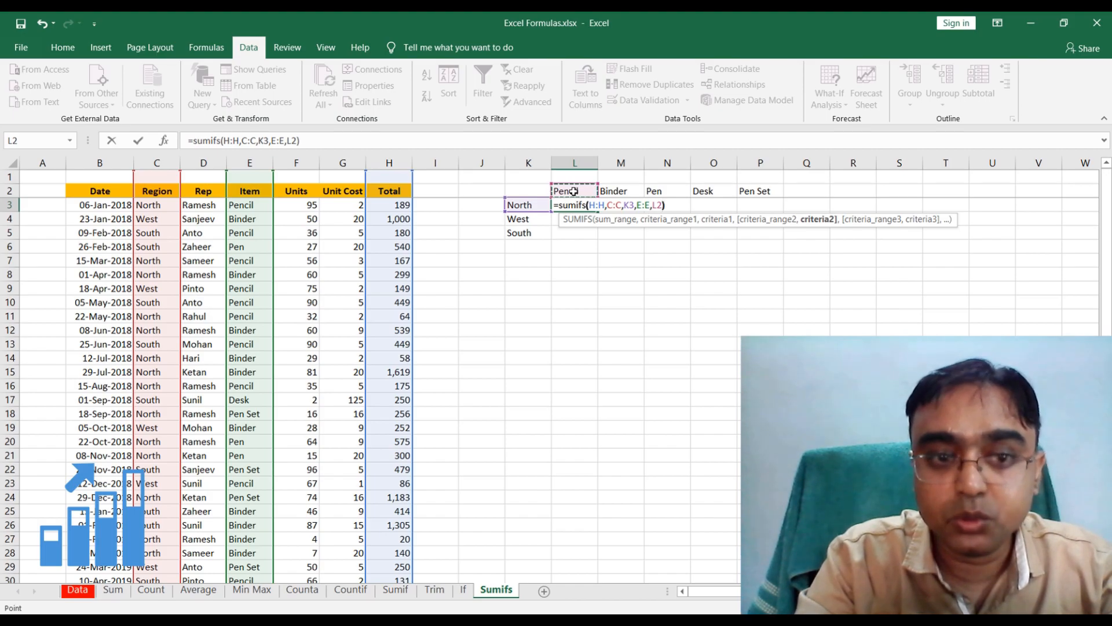
type(")")
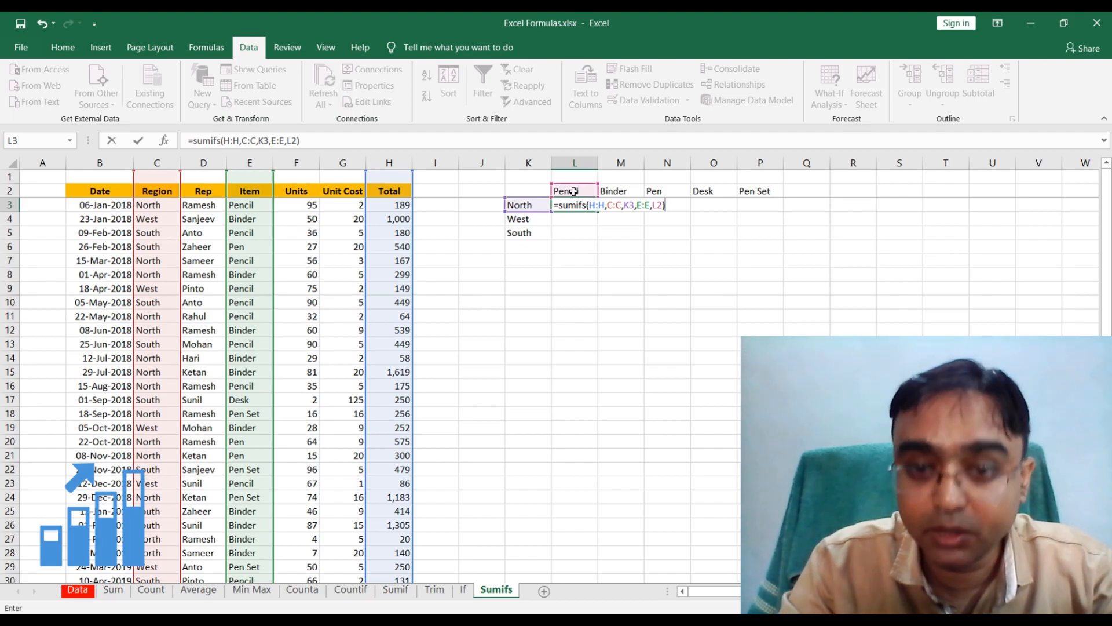
key("Return")
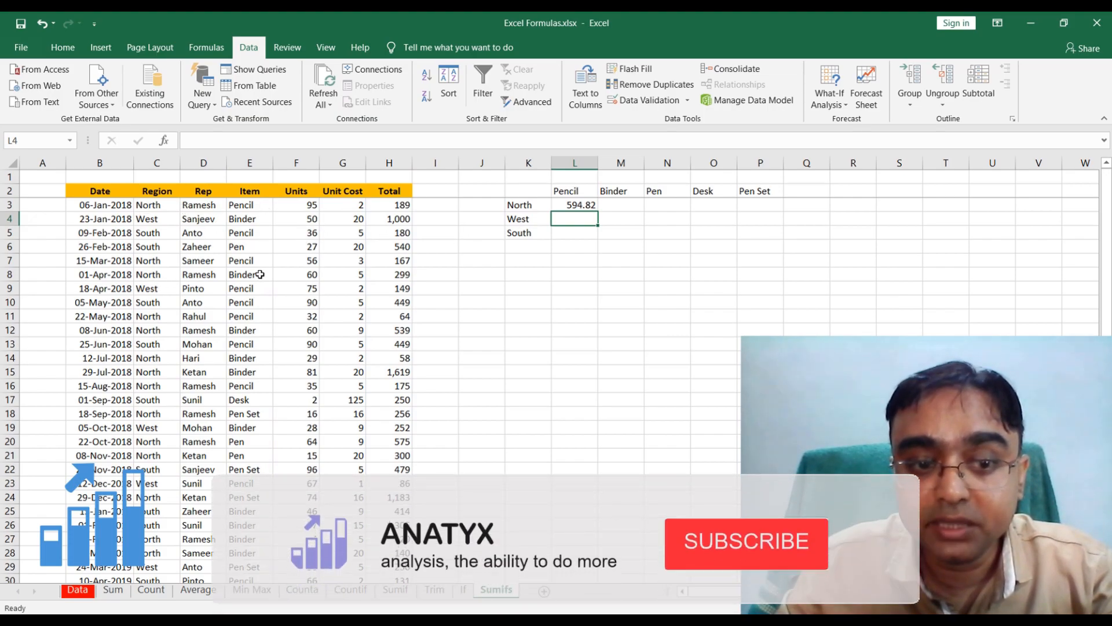
Fill the L3 formula across to P3 and down through row 5
left_click(579, 208)
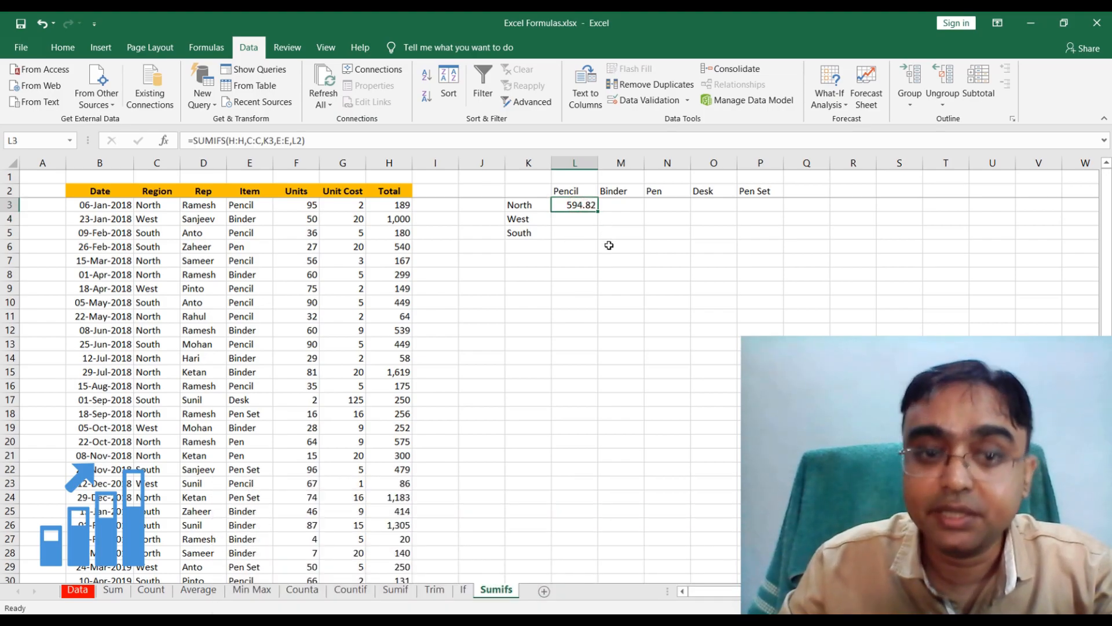
left_click_drag(598, 212, 775, 244)
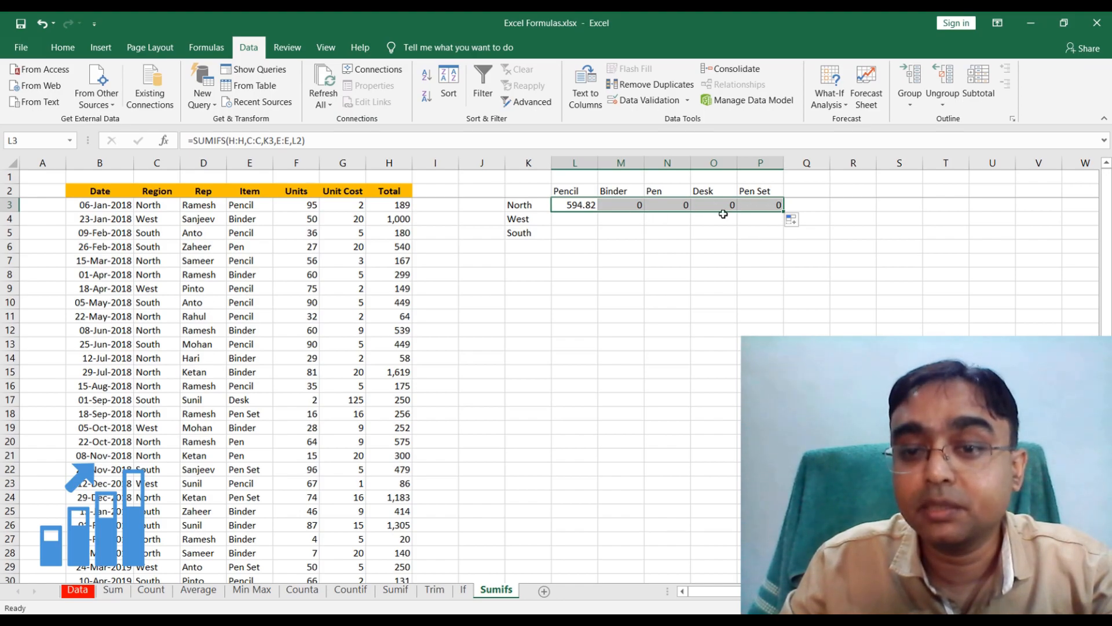
left_click_drag(784, 213, 783, 239)
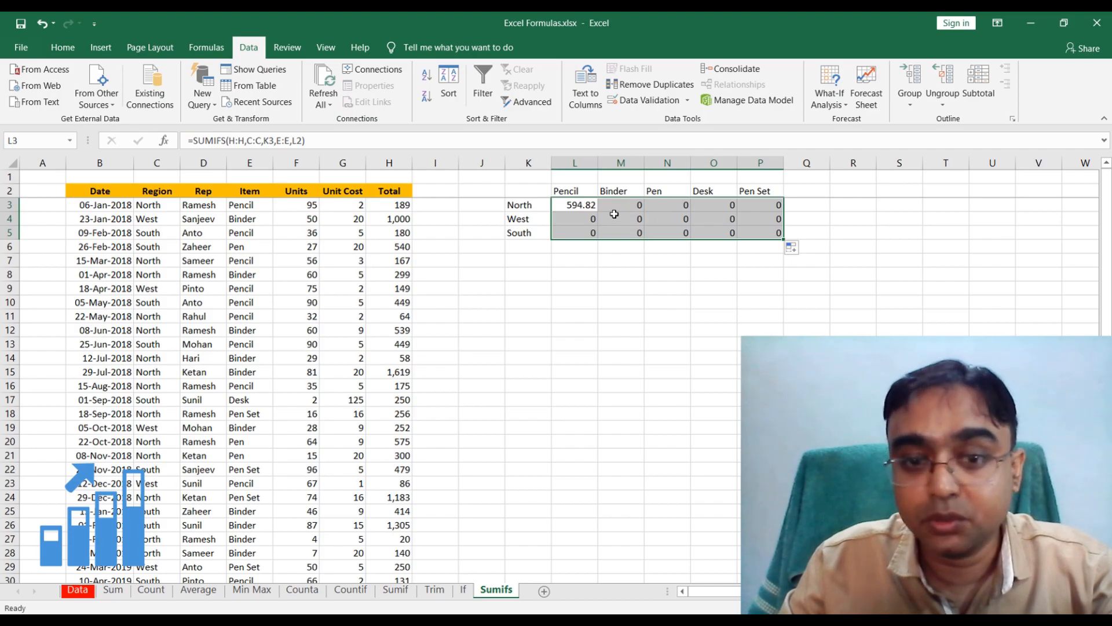
Inspect the cell references in the copied formula in M4
left_click(591, 207)
double_click(628, 219)
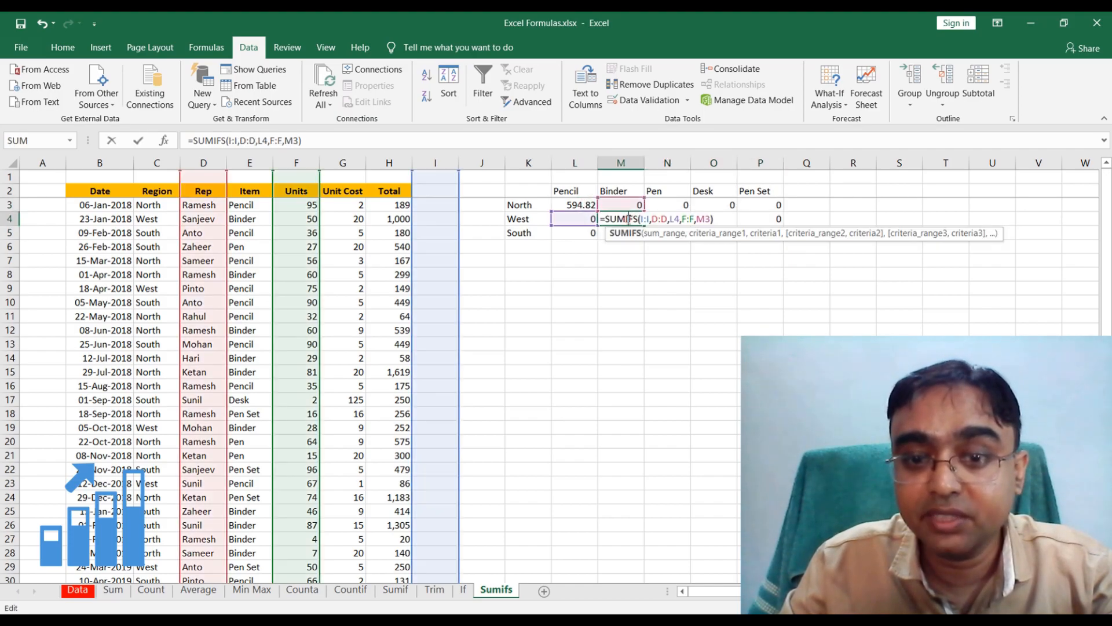
key("Escape")
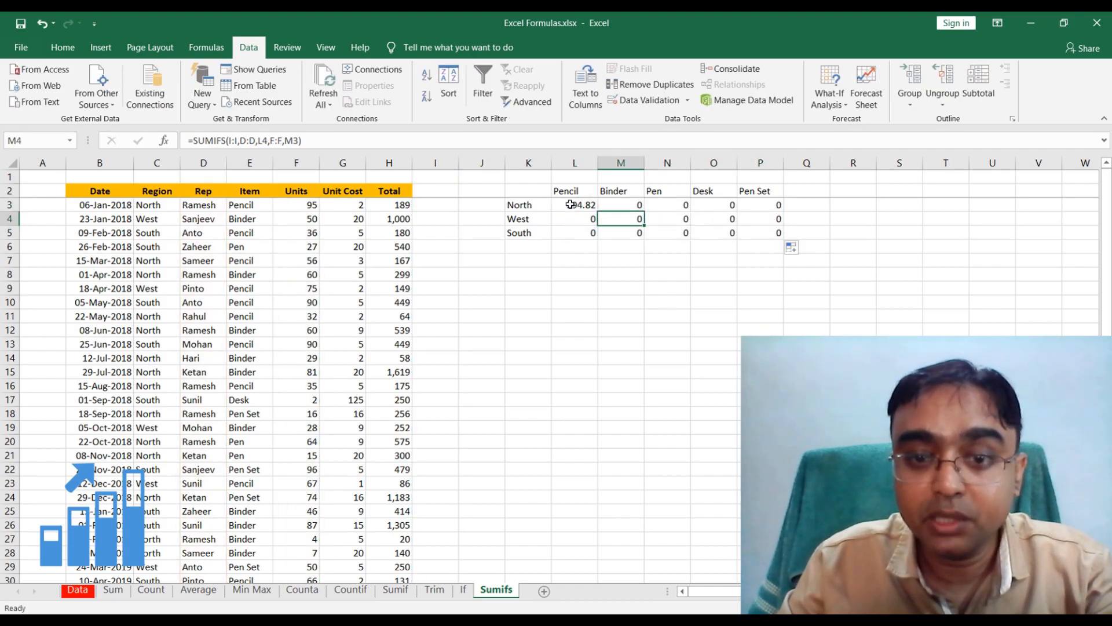
Edit the SUMIFS formula in L3 so its sum range starts with the absolute column reference $H
left_click(572, 205)
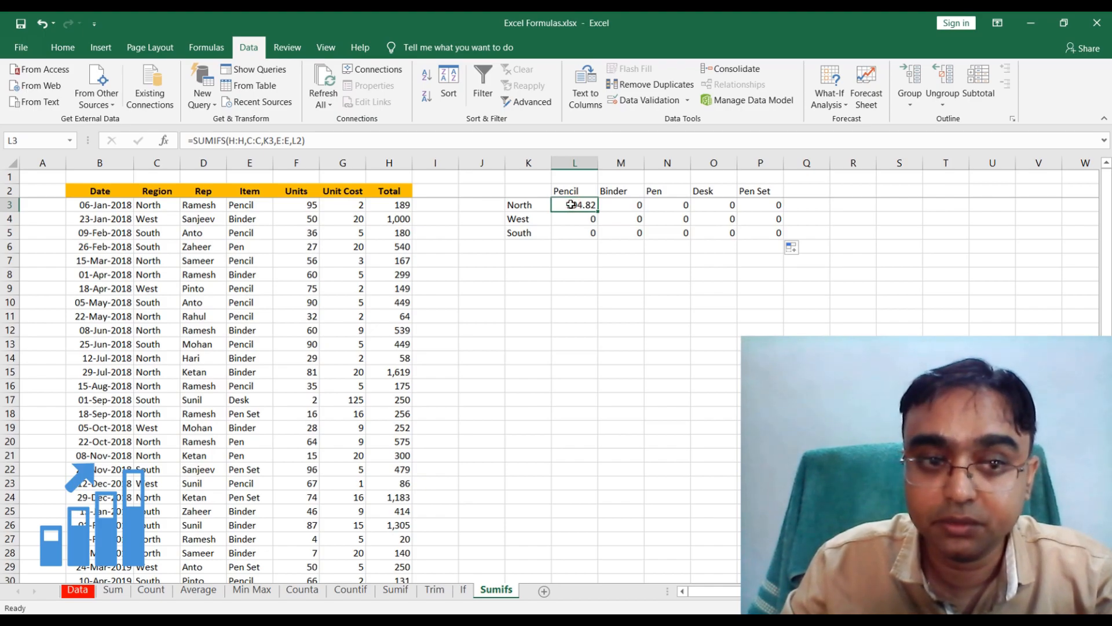
left_click(232, 144)
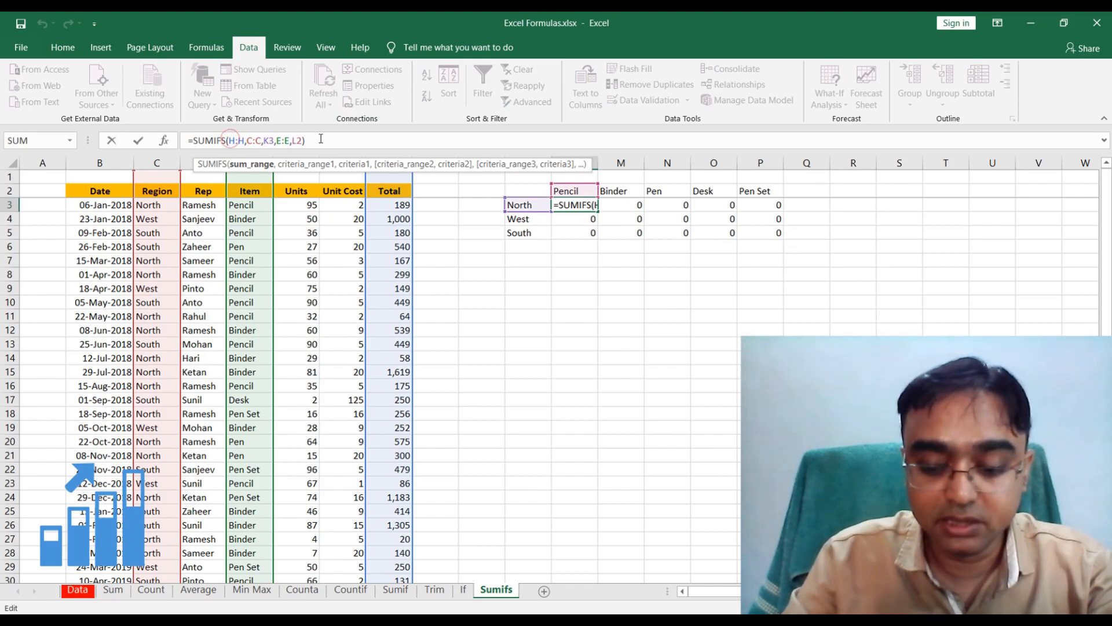
type("$H:")
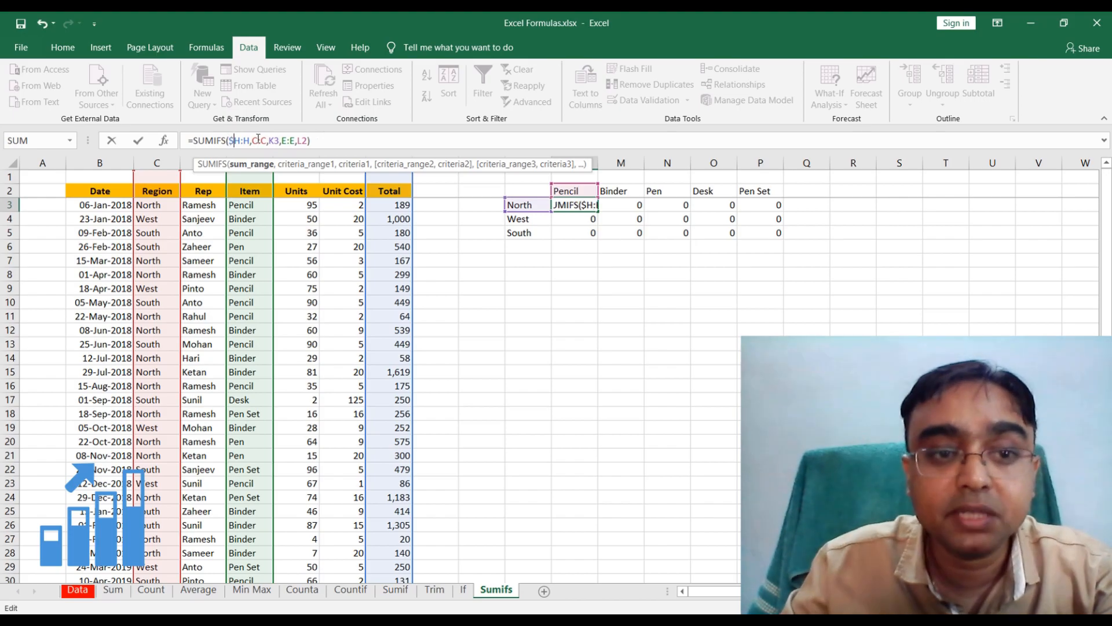